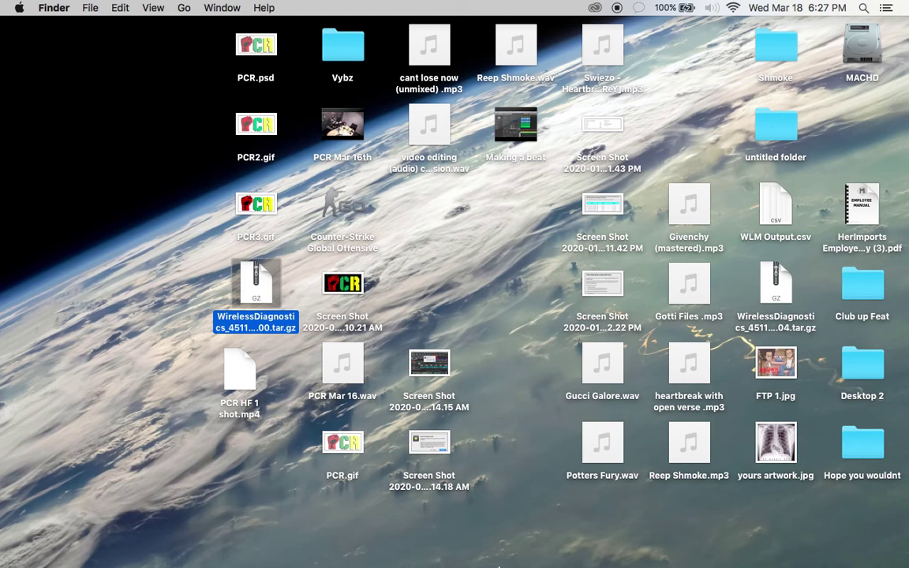
# Step: Switch to Logic Pro X and open the "ordinary alt" project
pyautogui.click(537, 551)
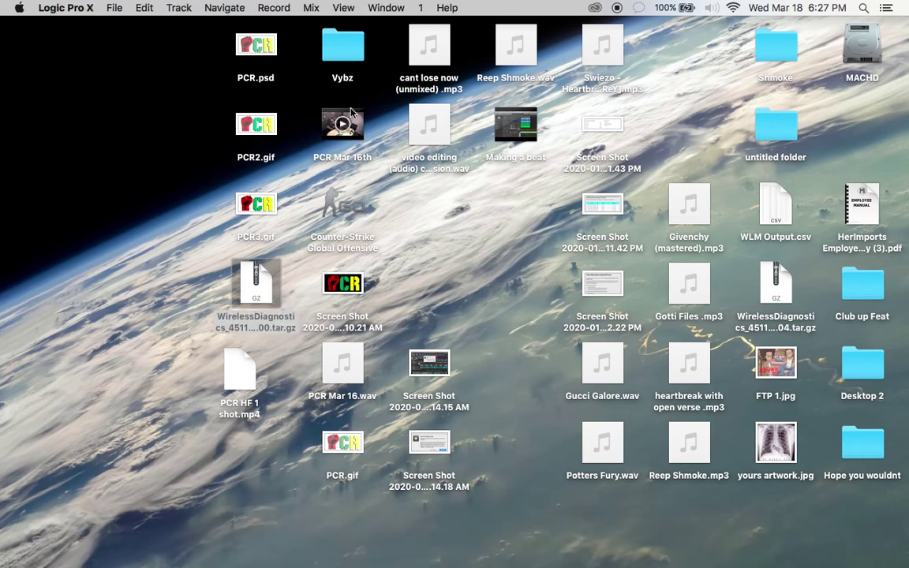
pyautogui.click(114, 8)
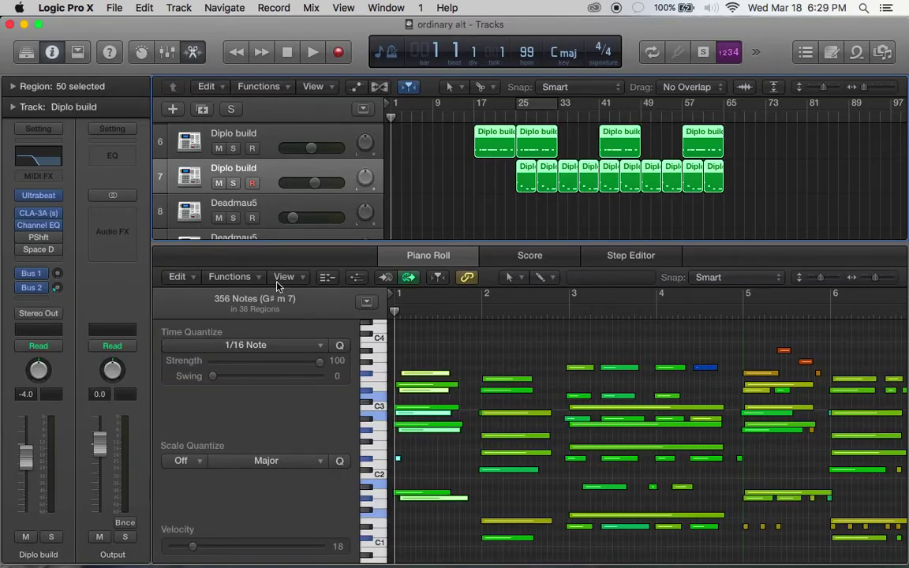
# Step: Play the arrangement from bar 1 with the Piano Roll hidden, and review the full track list and regions
pyautogui.press('space')
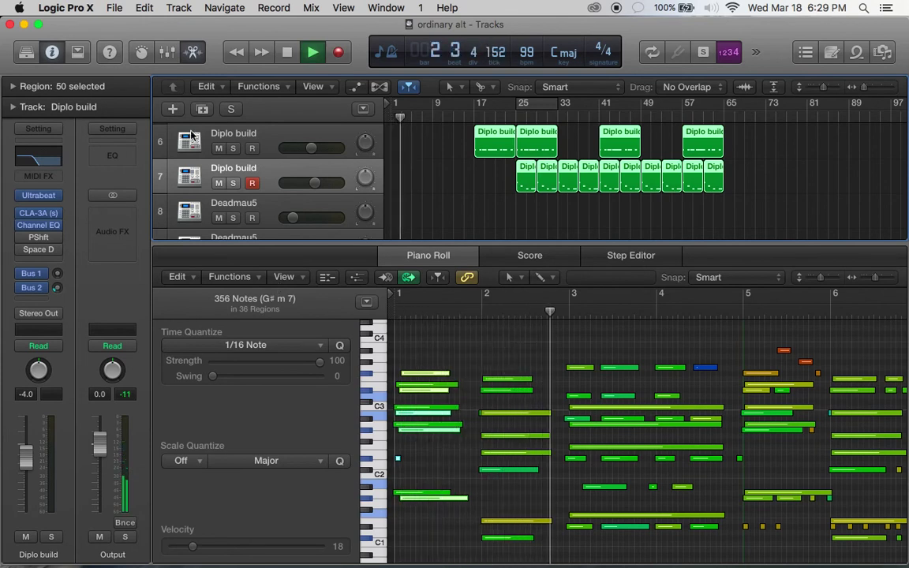
pyautogui.click(190, 57)
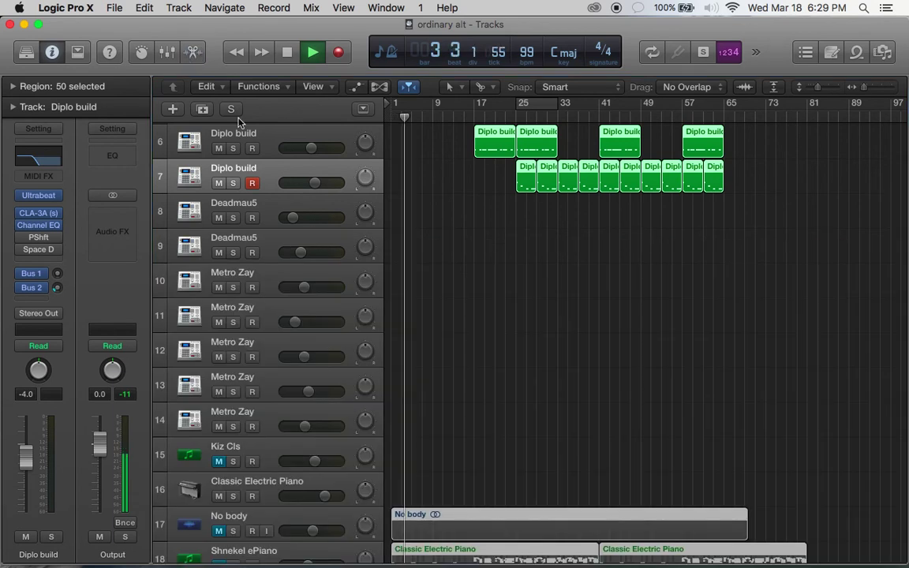
pyautogui.scroll(-1, 485, 282)
pyautogui.scroll(-2, 485, 282)
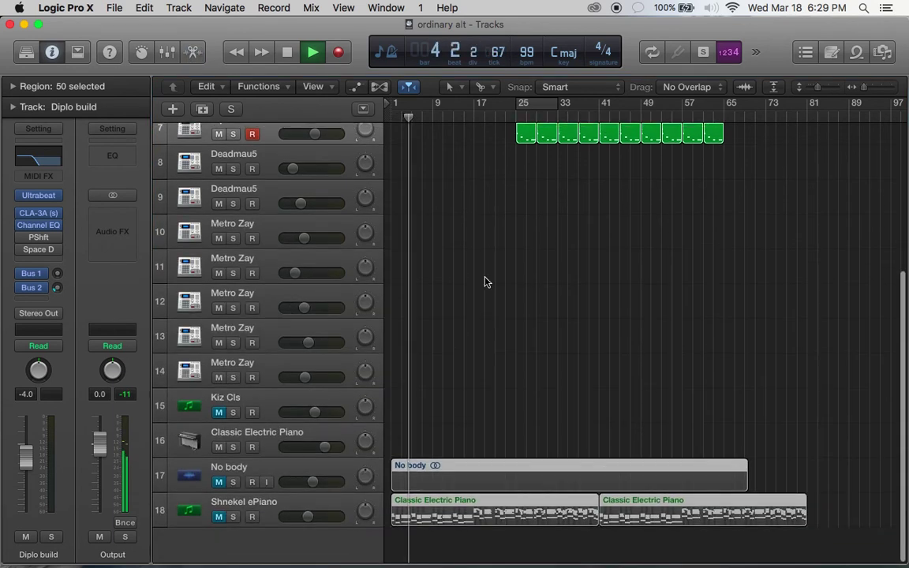
pyautogui.scroll(2, 484, 281)
pyautogui.scroll(5, 485, 281)
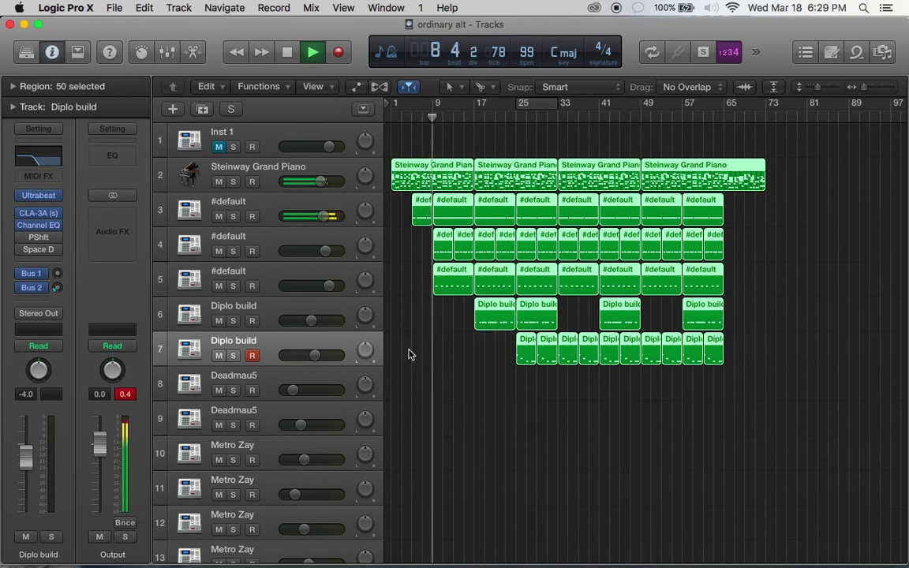
pyautogui.scroll(-2, 408, 354)
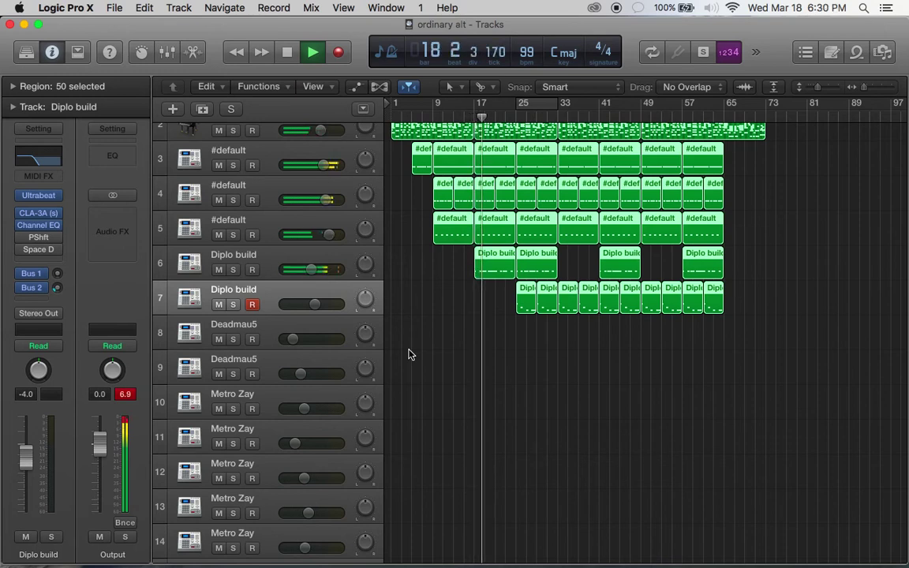
pyautogui.press('space')
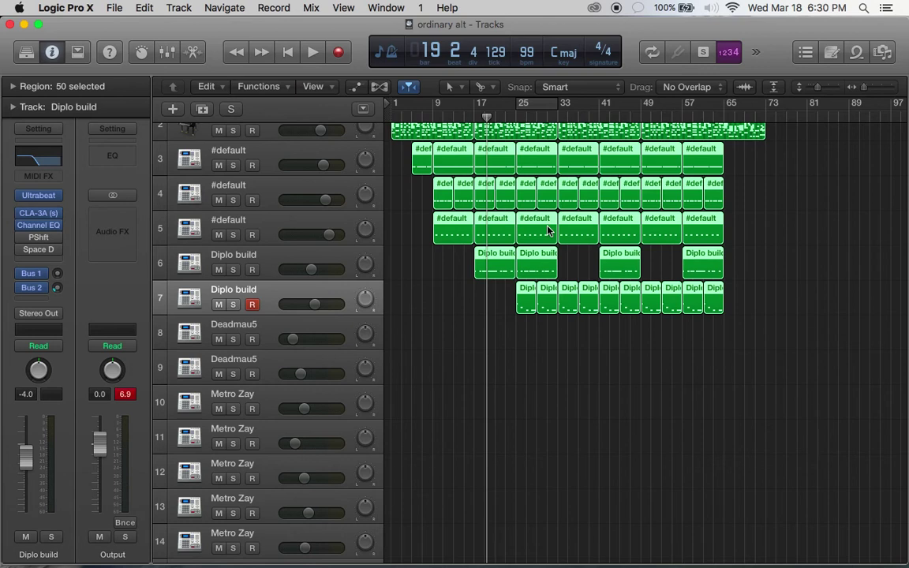
# Step: Turn on cycle playback for the range starting at bar 25 and mute tracks 2 to 5, leaving the two Diplo build tracks audible
pyautogui.click(525, 103)
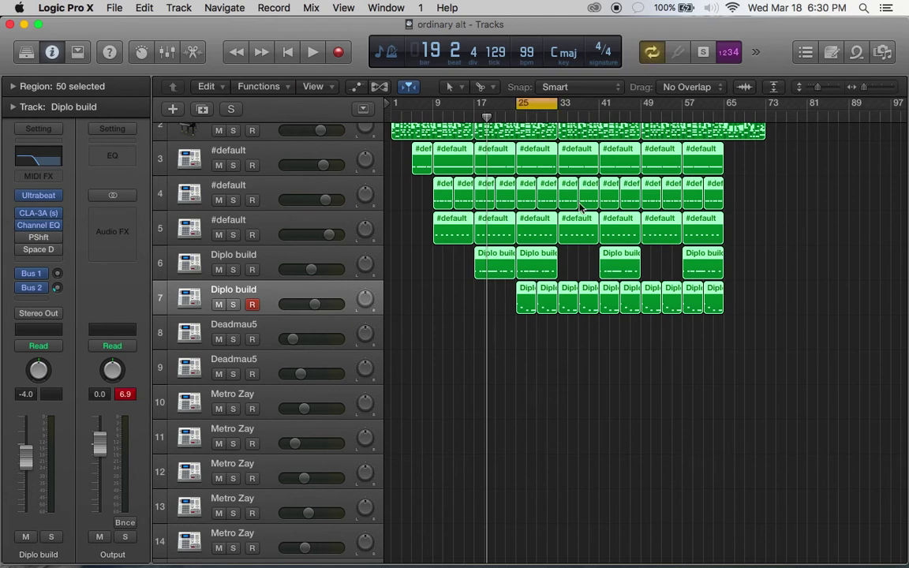
pyautogui.press('space')
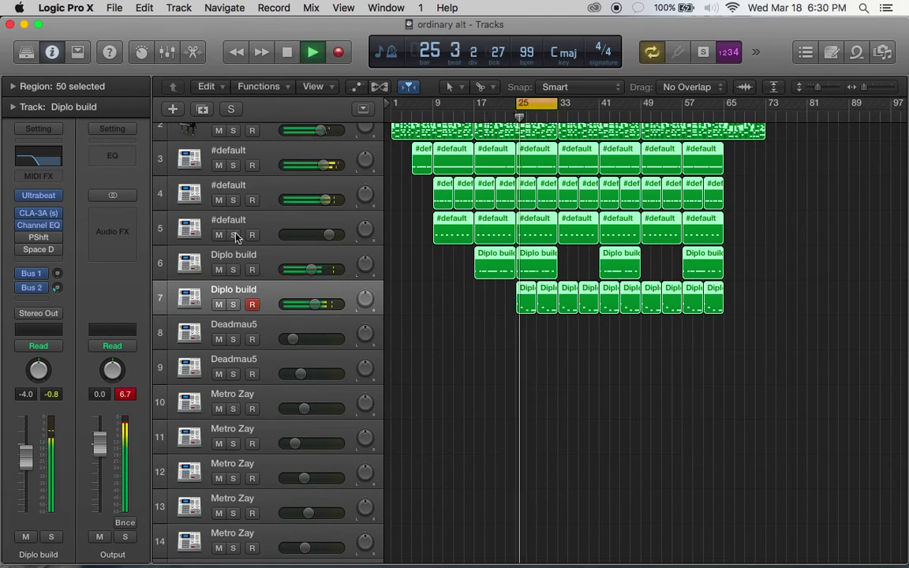
pyautogui.moveTo(219, 236); pyautogui.dragTo(225, 131)
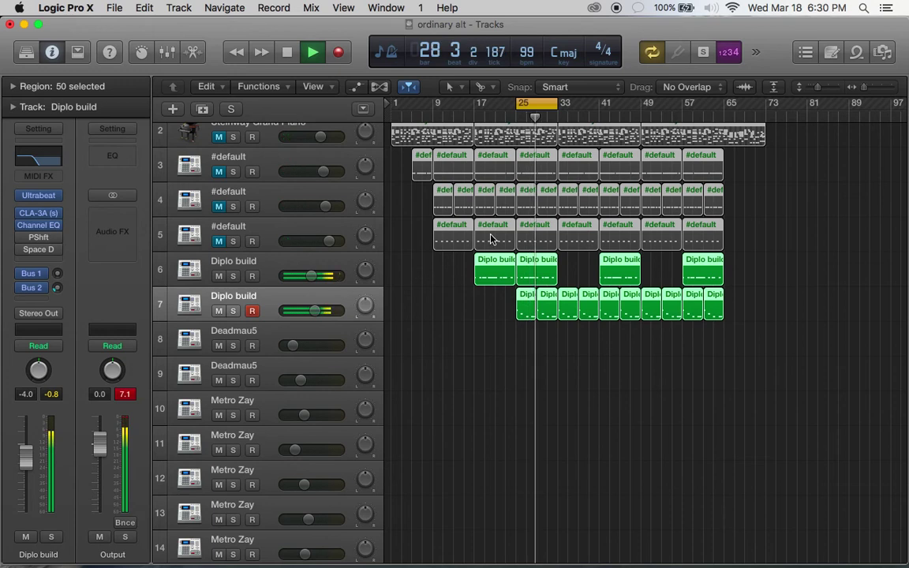
pyautogui.press('space')
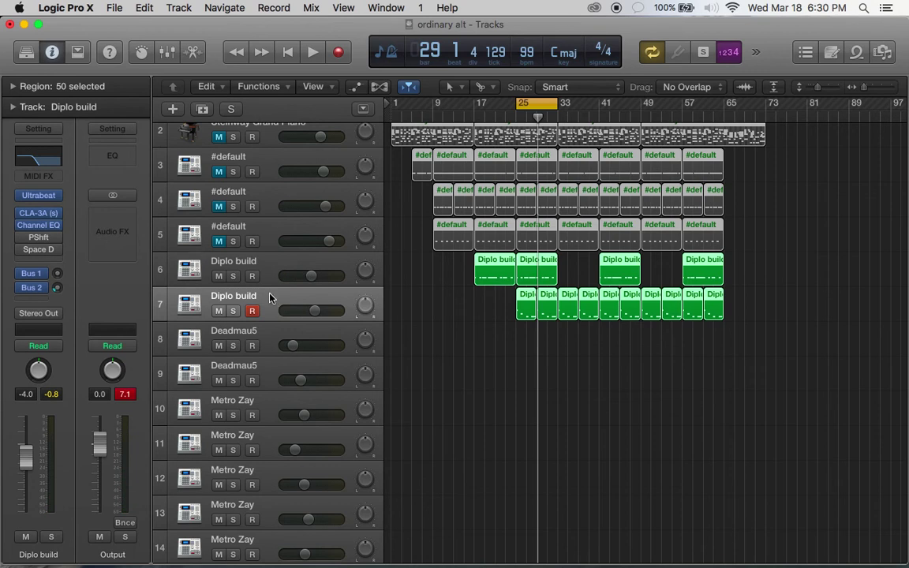
# Step: Replace the Pitch Shifter on track 7 with the Waves SSLComp (s) compressor and move its window clear of the channel strip
pyautogui.click(269, 298)
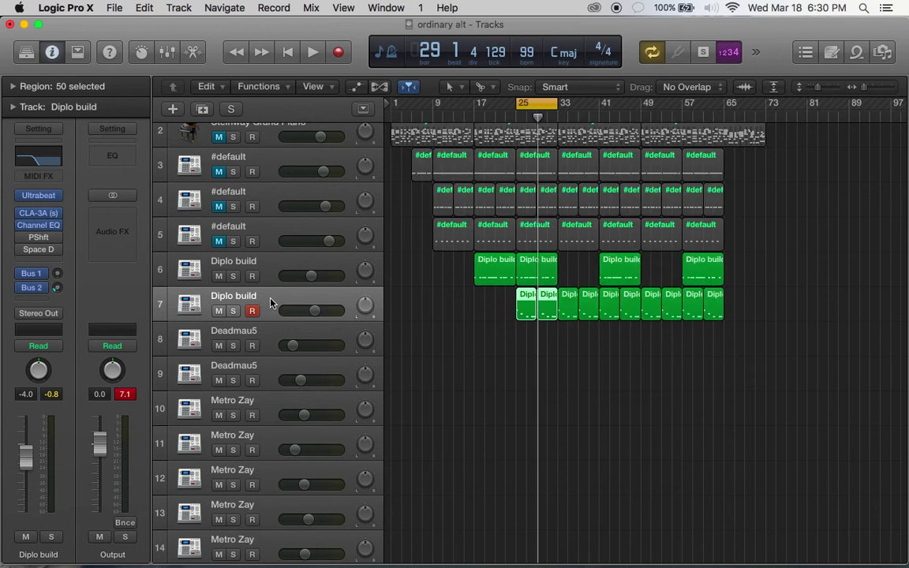
pyautogui.click(56, 243)
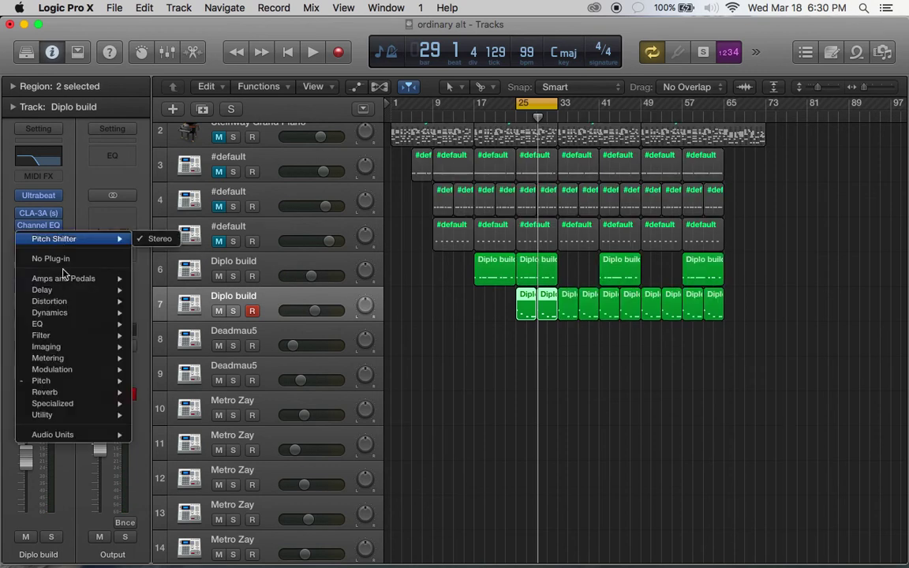
pyautogui.moveTo(99, 404)
pyautogui.moveTo(110, 435)
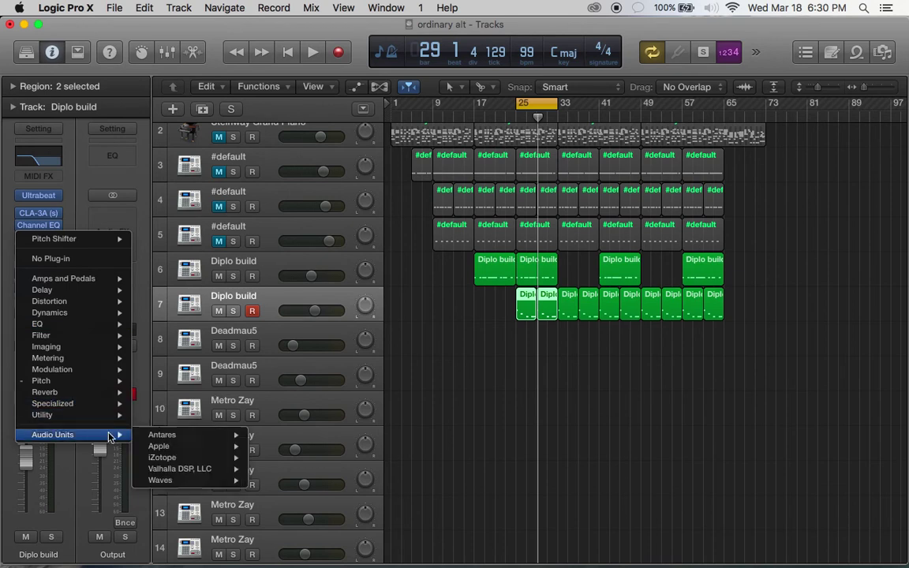
pyautogui.moveTo(176, 482)
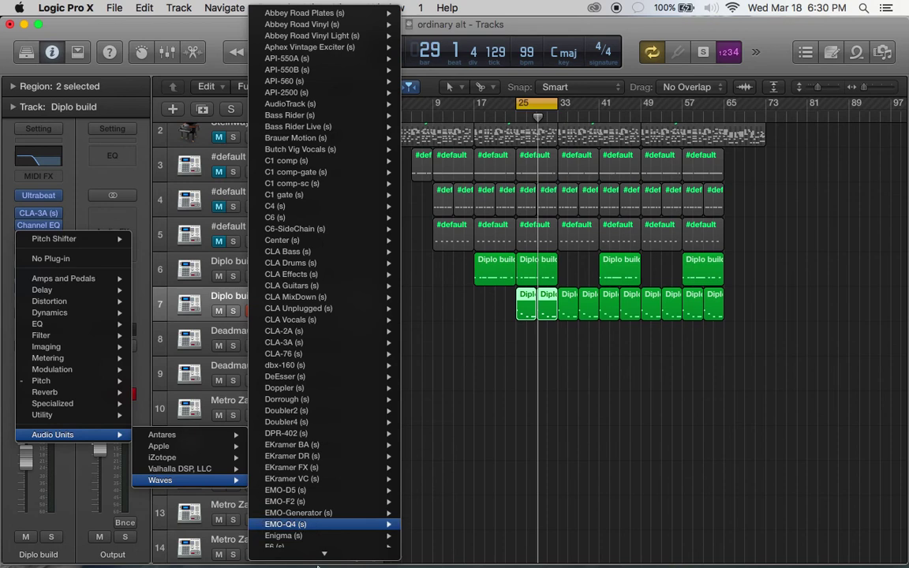
pyautogui.moveTo(323, 557)
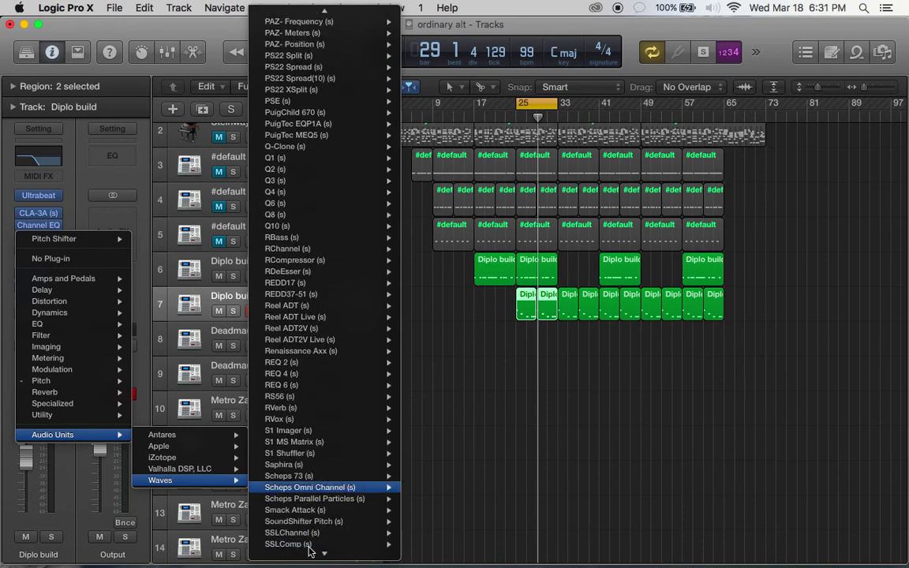
pyautogui.press('Escape')
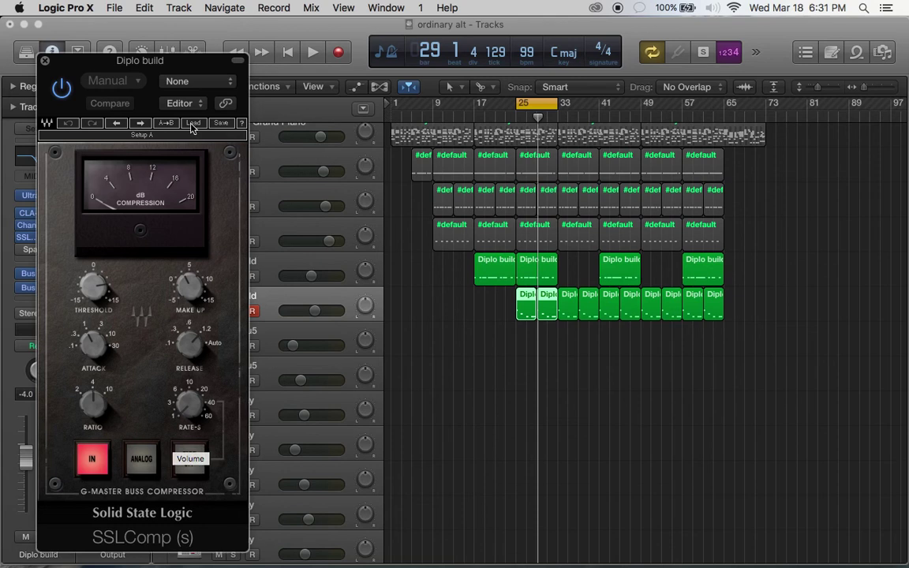
pyautogui.moveTo(154, 71); pyautogui.dragTo(474, 115)
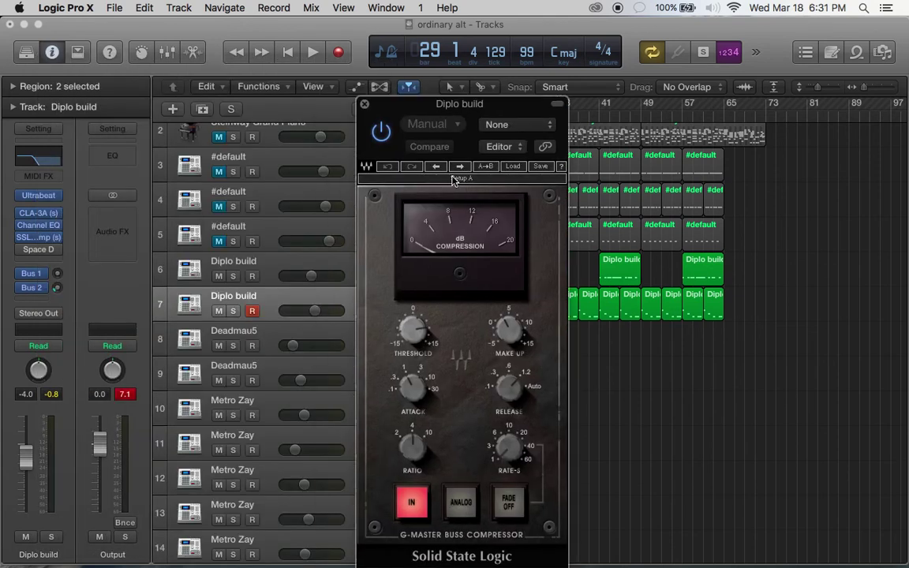
# Step: Turn on Link for the SSLComp window and examine its available side chain sources, keeping None
pyautogui.click(510, 150)
pyautogui.click(547, 148)
pyautogui.click(546, 149)
pyautogui.click(533, 128)
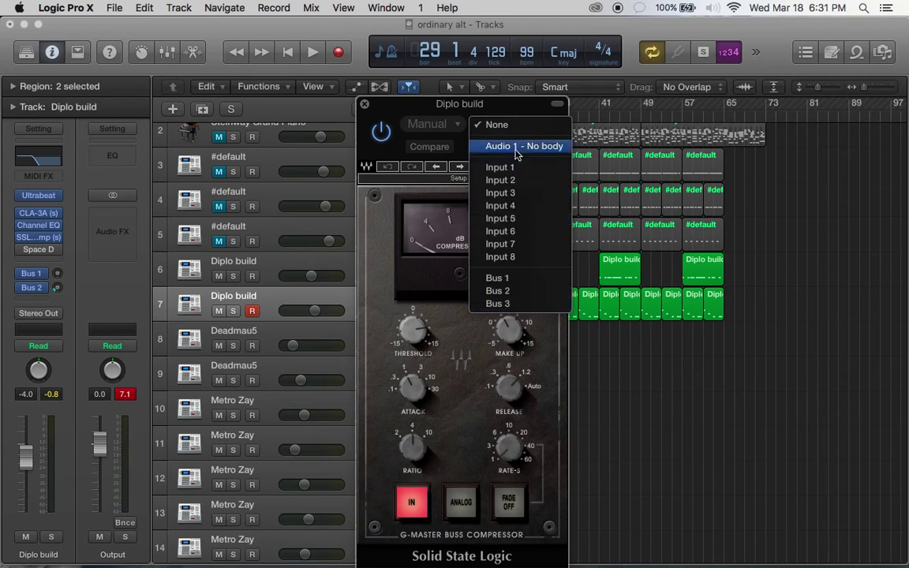
pyautogui.click(243, 266)
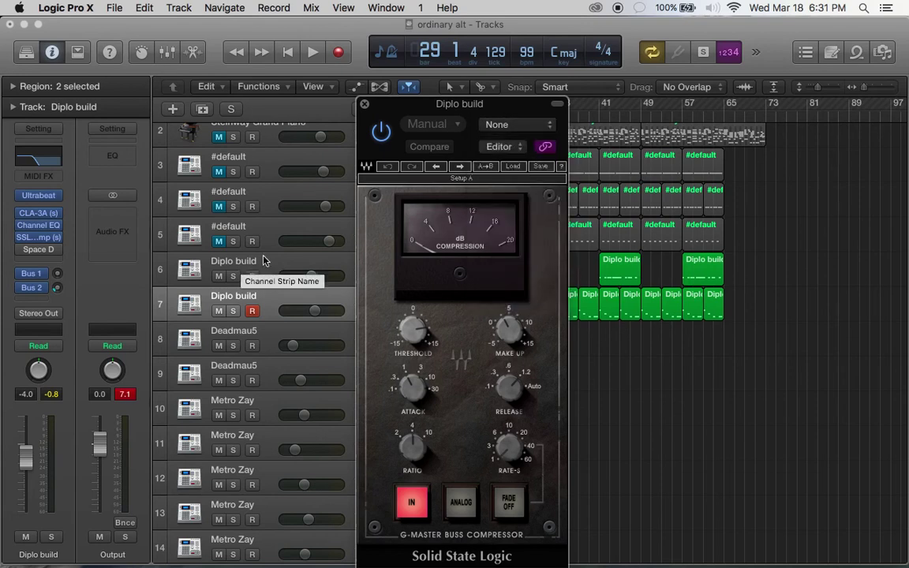
# Step: Rename track 6 as kick and track 7 as bass, and close the compressor window
pyautogui.doubleClick(248, 262)
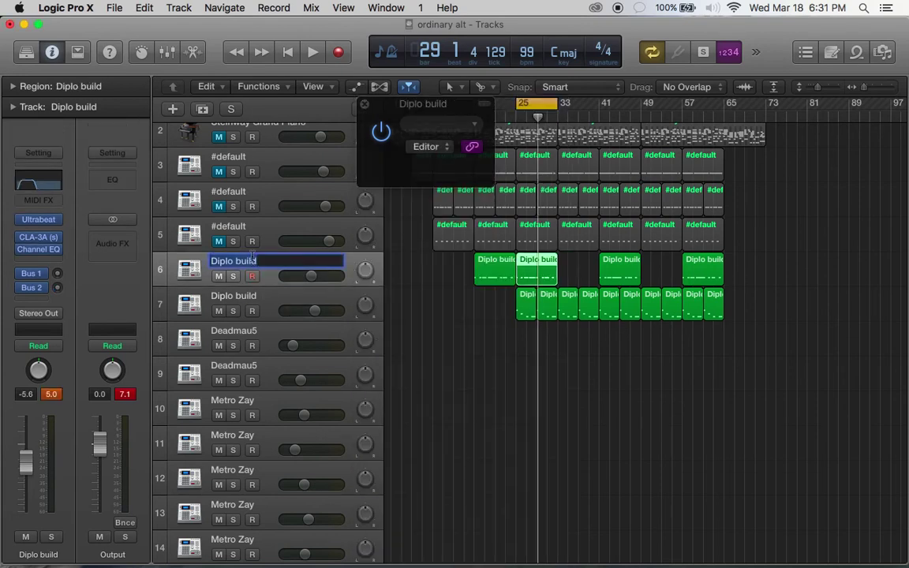
pyautogui.write('kick')
pyautogui.press('Return')
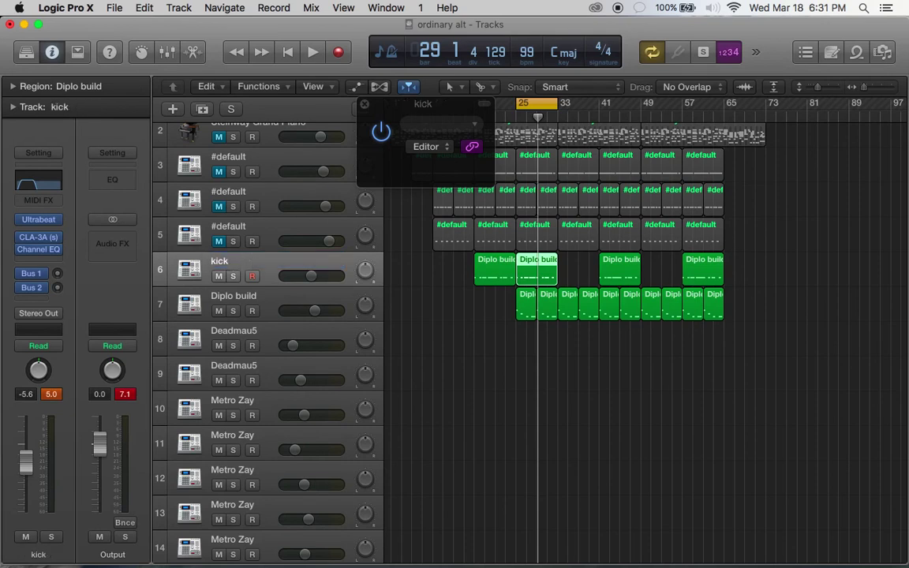
pyautogui.doubleClick(235, 298)
pyautogui.write('bas')
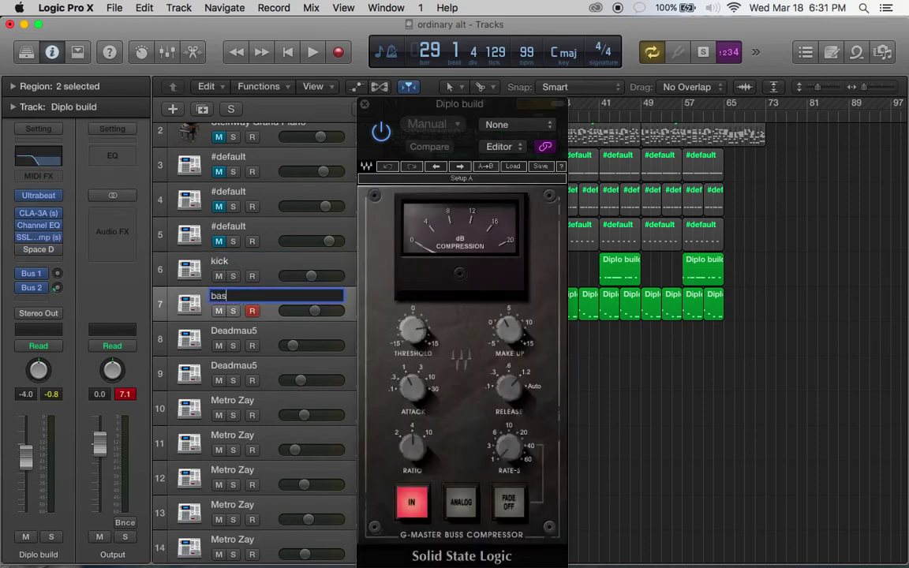
pyautogui.write('s')
pyautogui.press('Return')
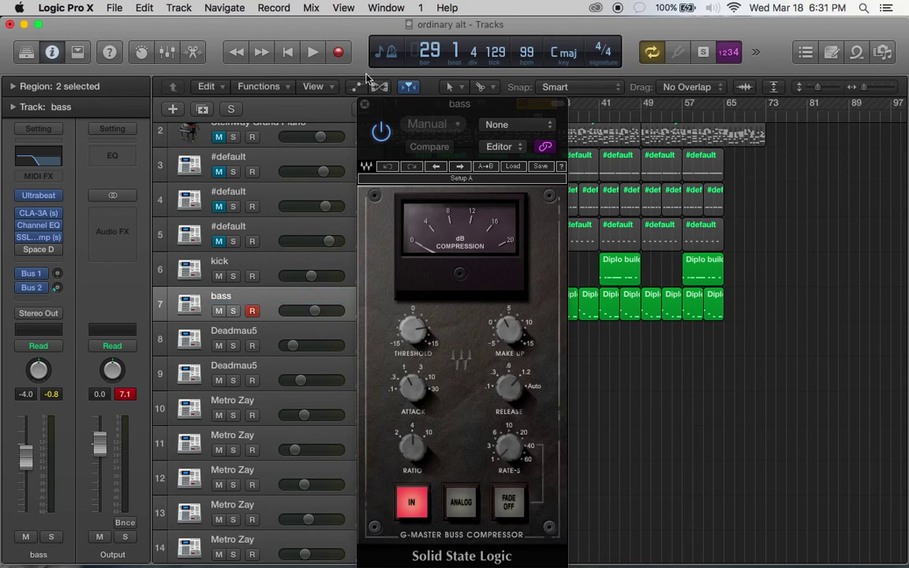
pyautogui.click(364, 103)
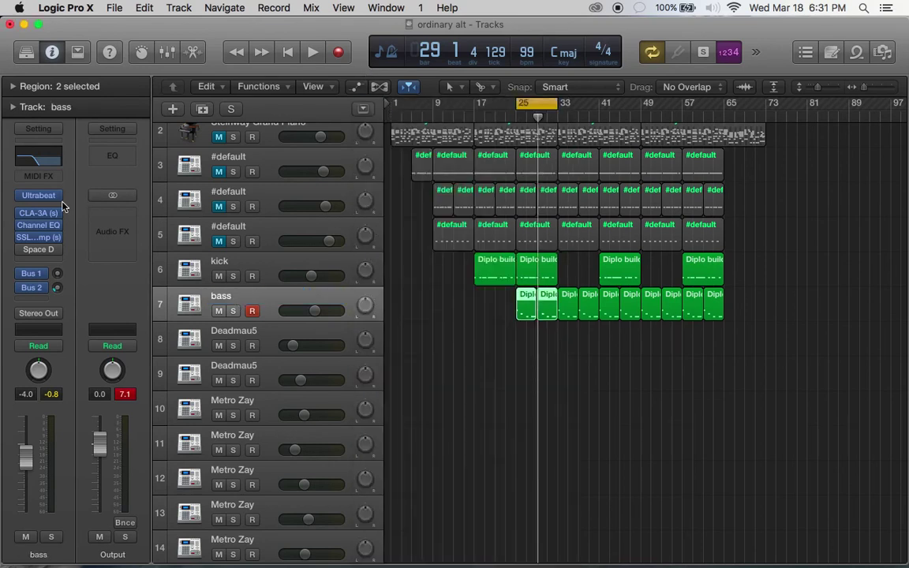
# Step: Add a send to Bus 4 on the kick track during cycle playback and set its level to 0.0 dB
pyautogui.click(232, 267)
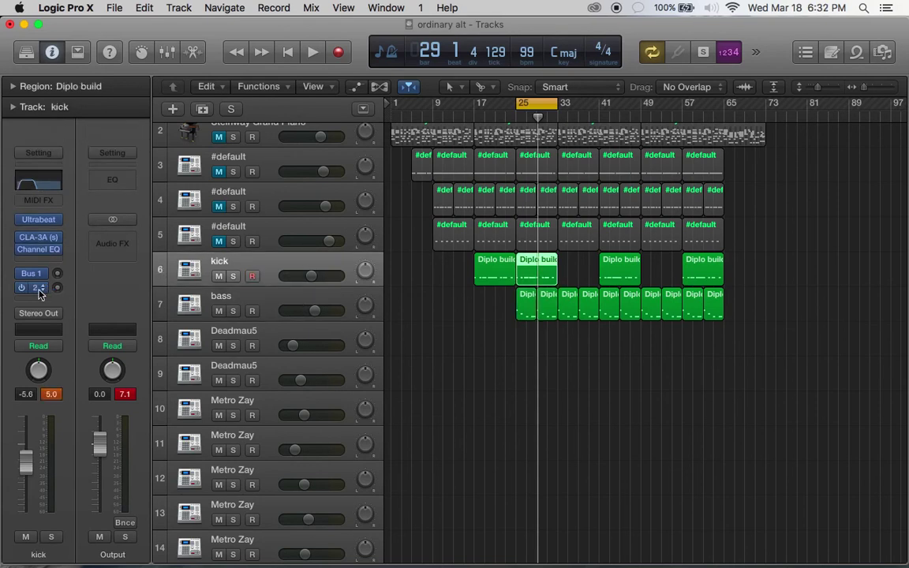
pyautogui.press('space')
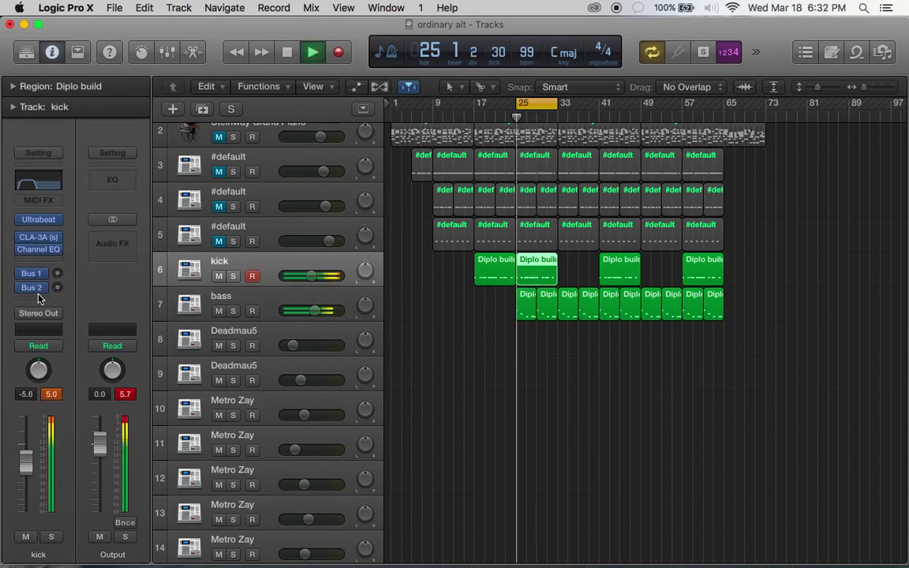
pyautogui.click(36, 289)
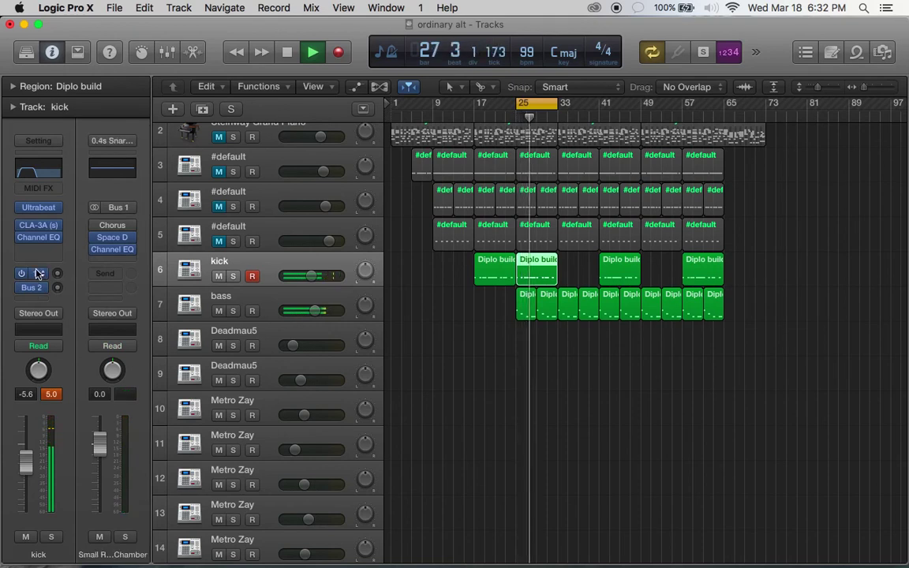
pyautogui.click(32, 301)
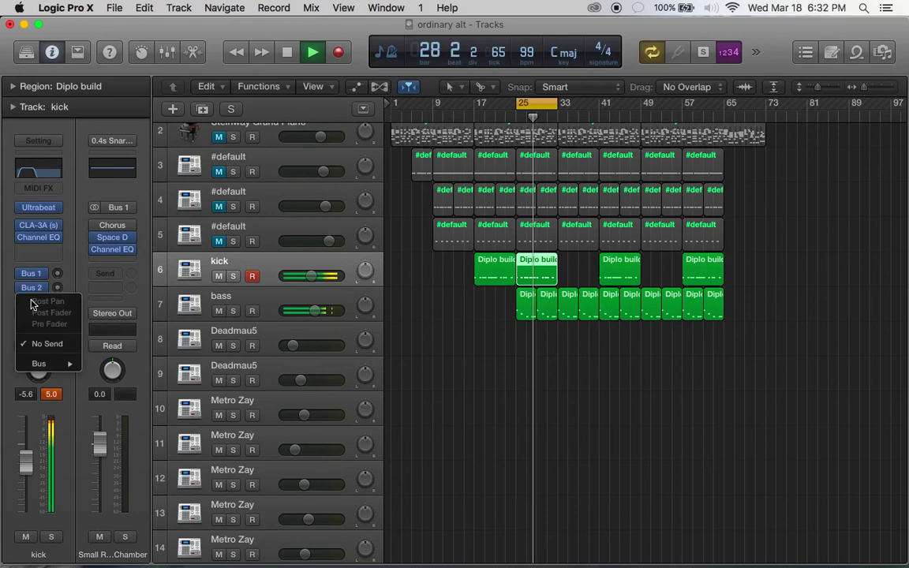
pyautogui.moveTo(41, 363)
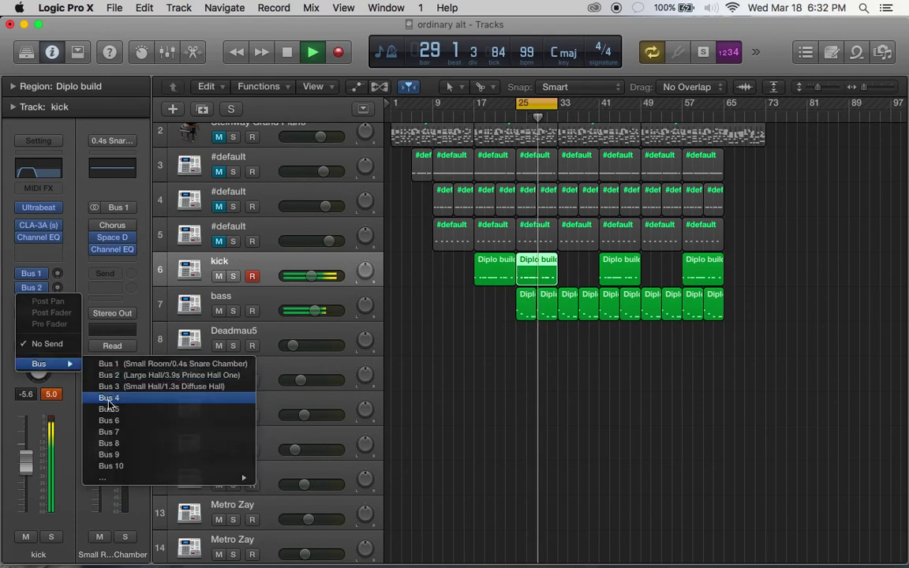
pyautogui.click(92, 296)
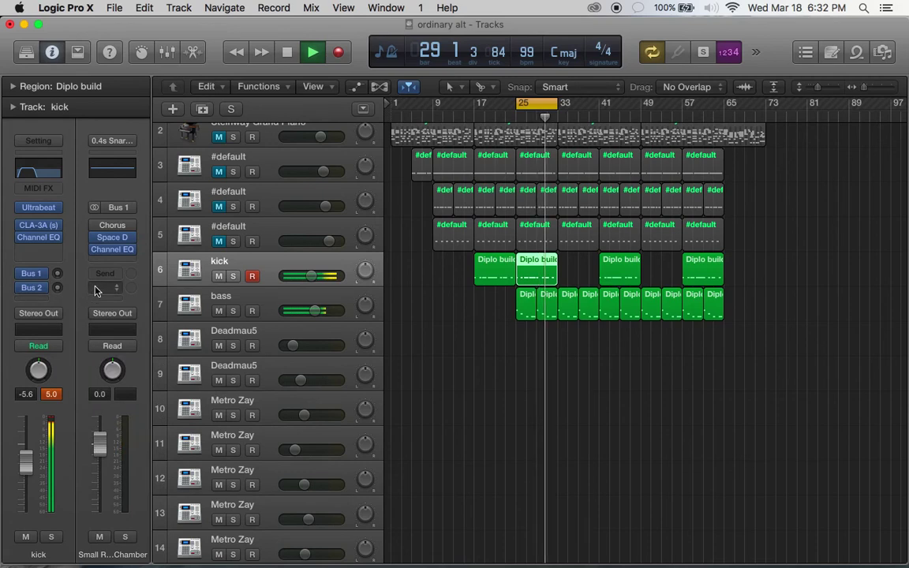
pyautogui.press('space')
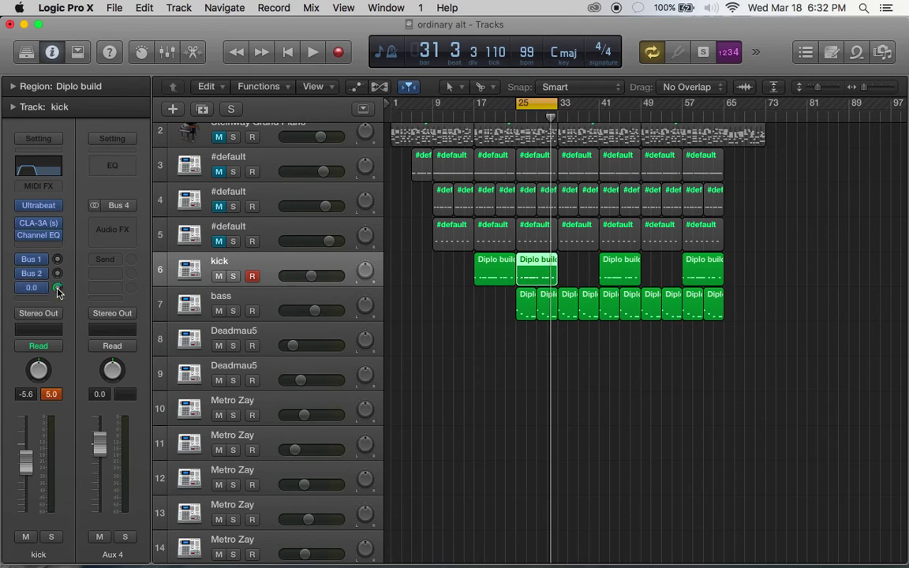
pyautogui.keyDown('alt'); pyautogui.click(57, 292); pyautogui.keyUp('alt')
# Step: Set the Aux 4 channel's output to No Output and play the cycled section briefly to check the kick signal reaching it
pyautogui.click(112, 313)
pyautogui.click(124, 338)
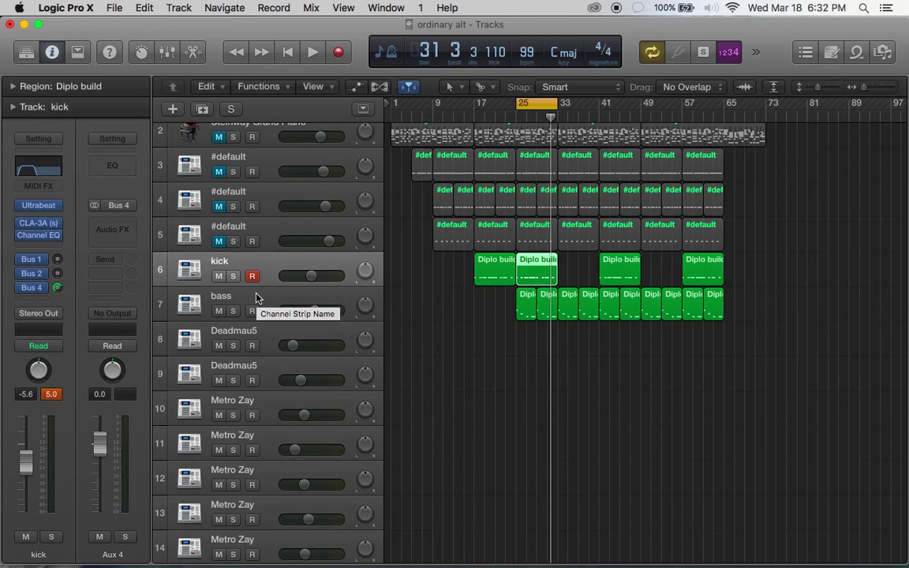
pyautogui.press('space')
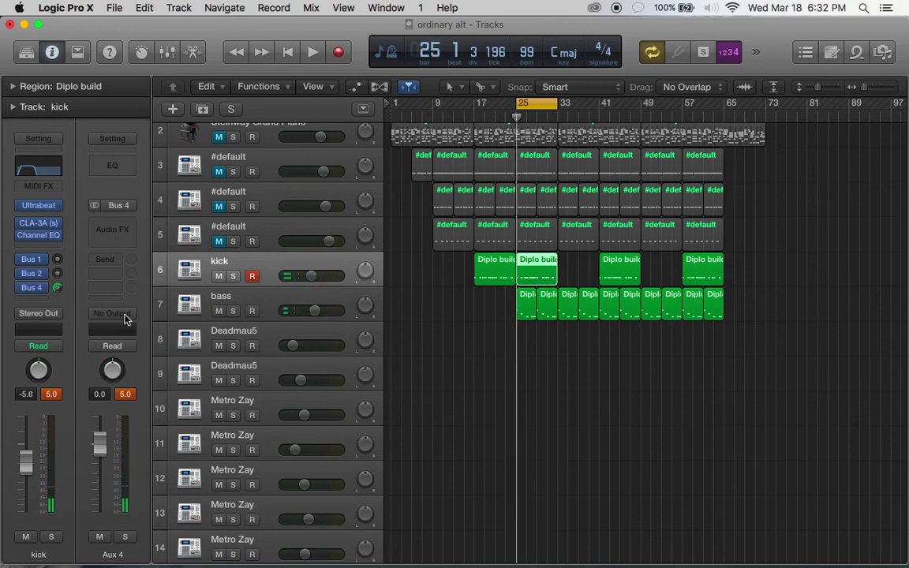
# Step: Open the SSLComp compressor on the bass track and set its side chain source to Bus 4
pyautogui.click(255, 301)
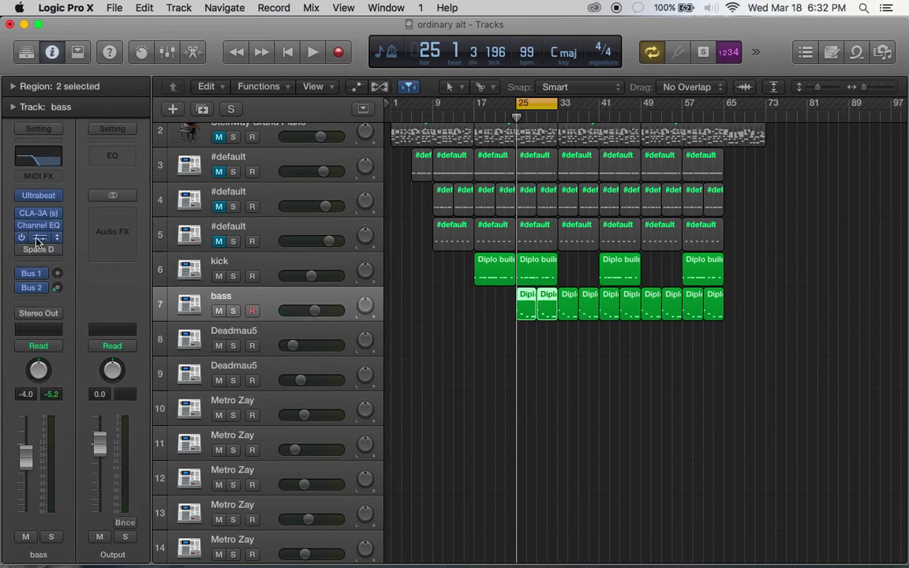
pyautogui.click(37, 239)
pyautogui.click(513, 125)
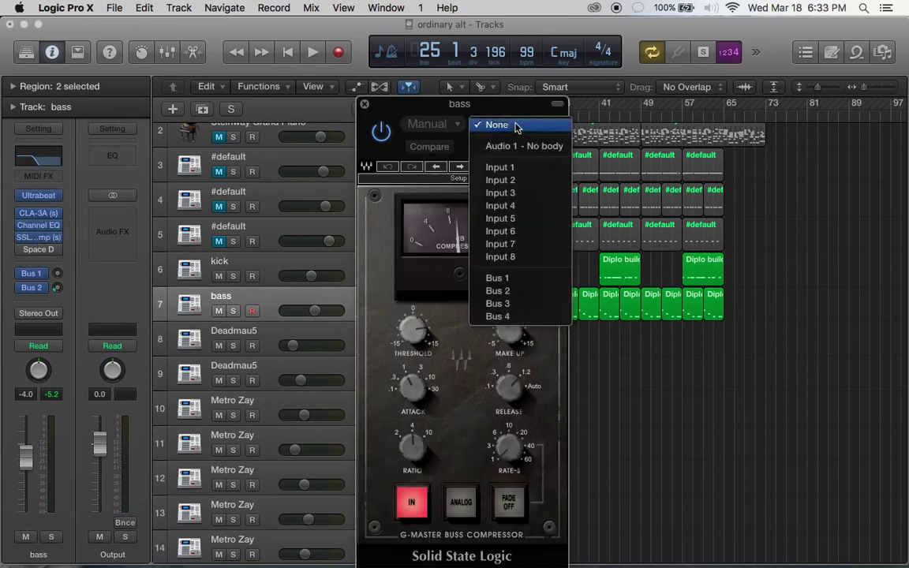
pyautogui.click(513, 324)
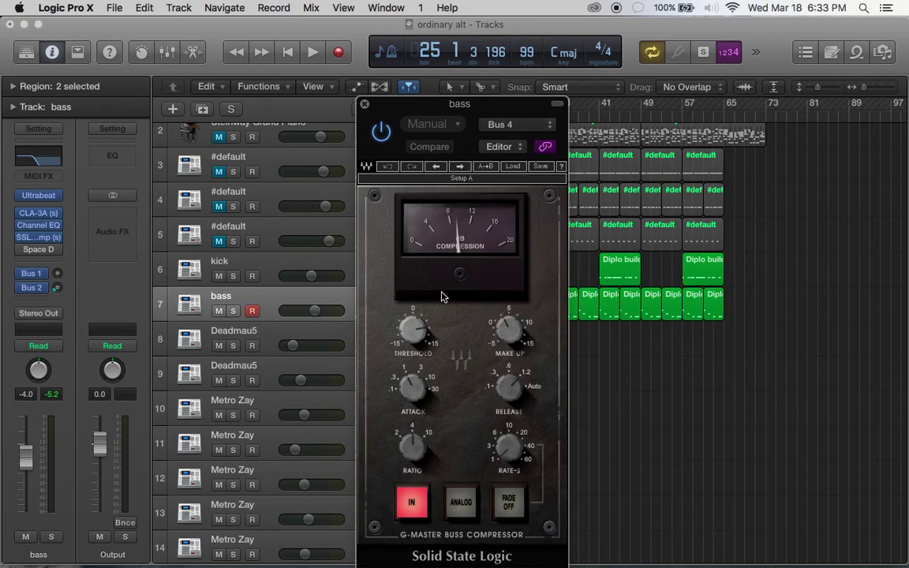
# Step: Play the cycled section to hear the side-chained bass and set the compressor's release to 1.2 s
pyautogui.press('space')
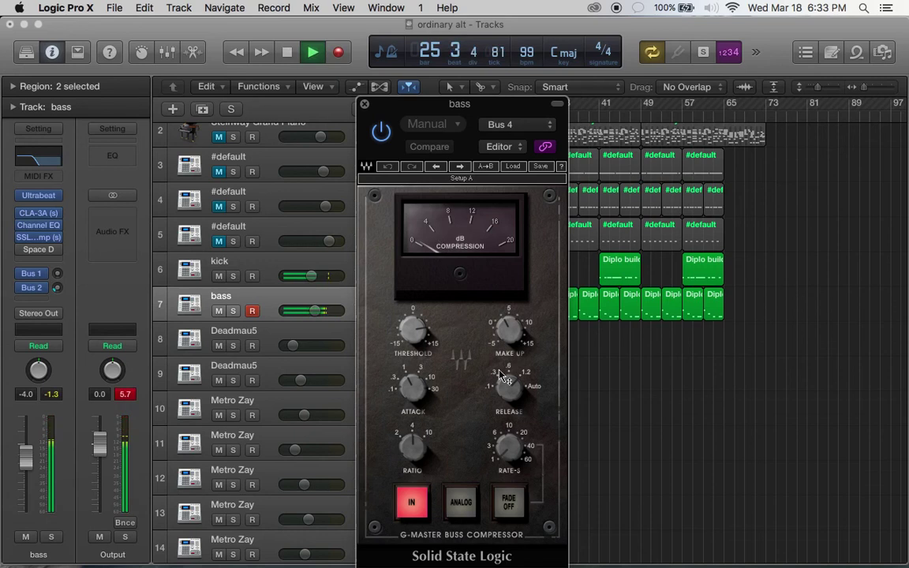
pyautogui.moveTo(502, 376)
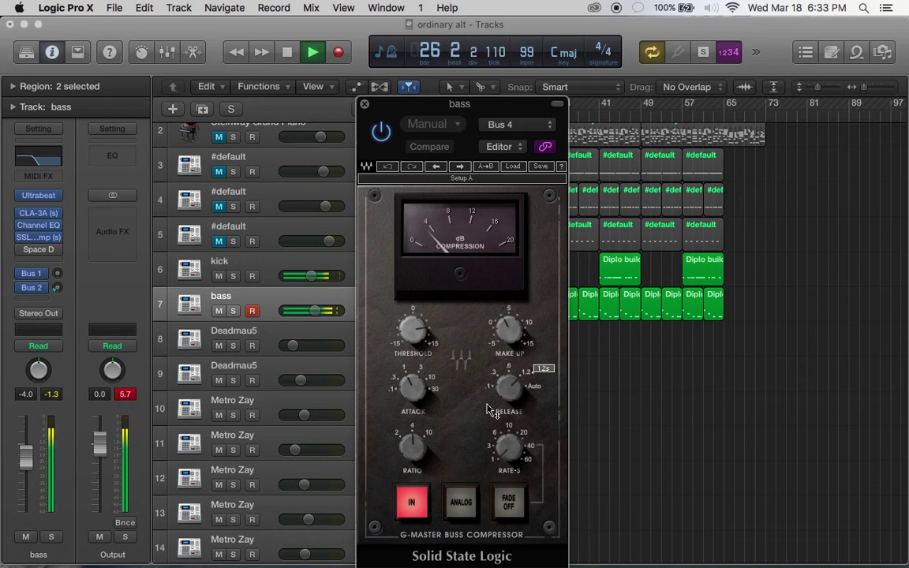
pyautogui.click(379, 135)
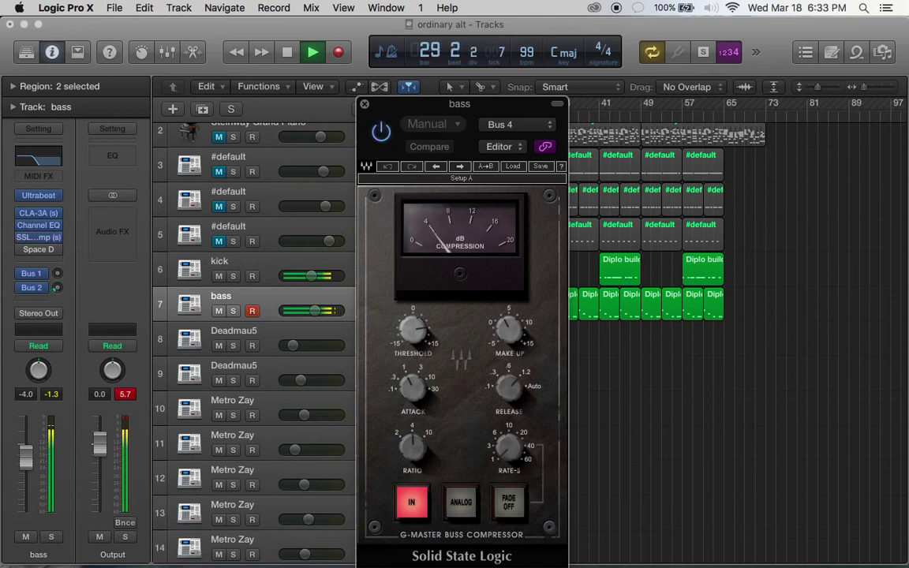
# Step: Set the compressor's attack to .1 and its threshold to -5.6, and switch the fade to Fade In
pyautogui.moveTo(412, 387); pyautogui.dragTo(412, 381)
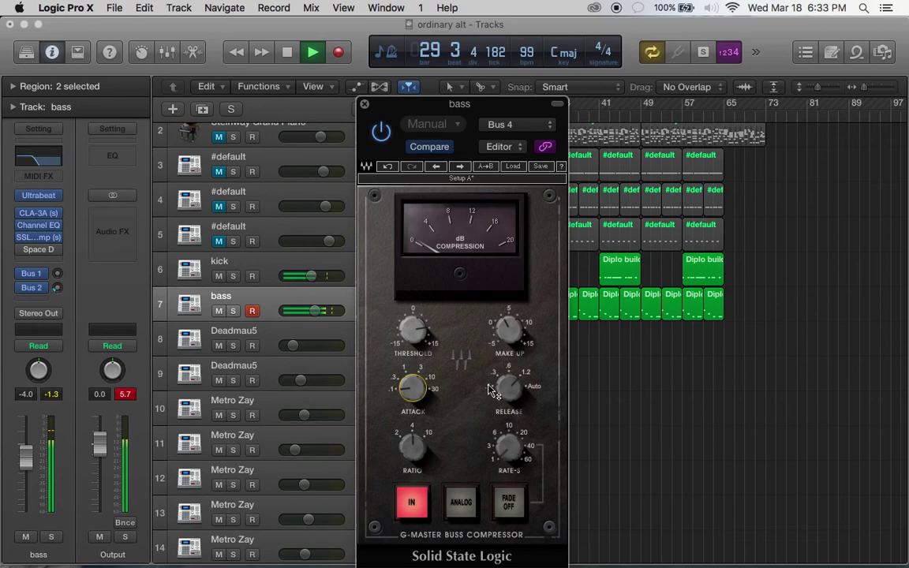
pyautogui.moveTo(419, 451)
pyautogui.moveTo(412, 331)
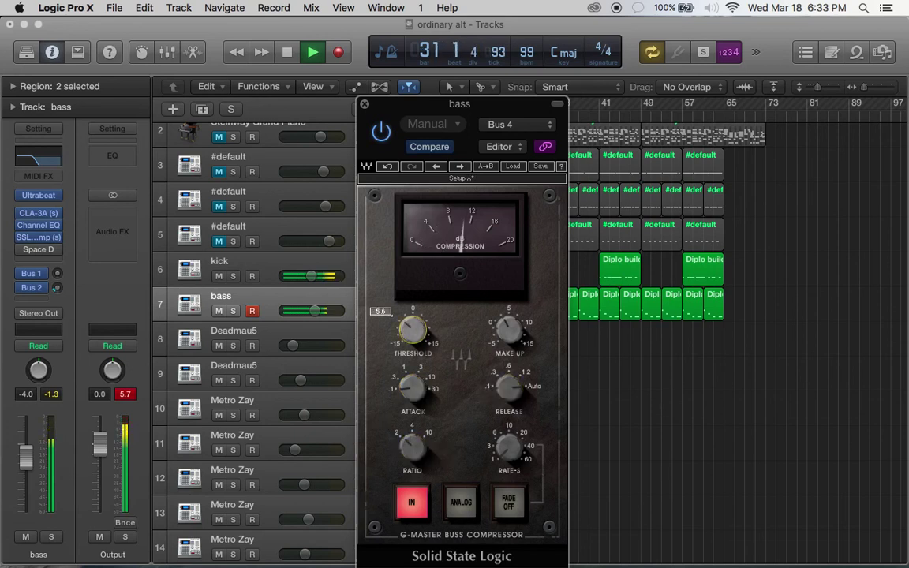
pyautogui.click(507, 499)
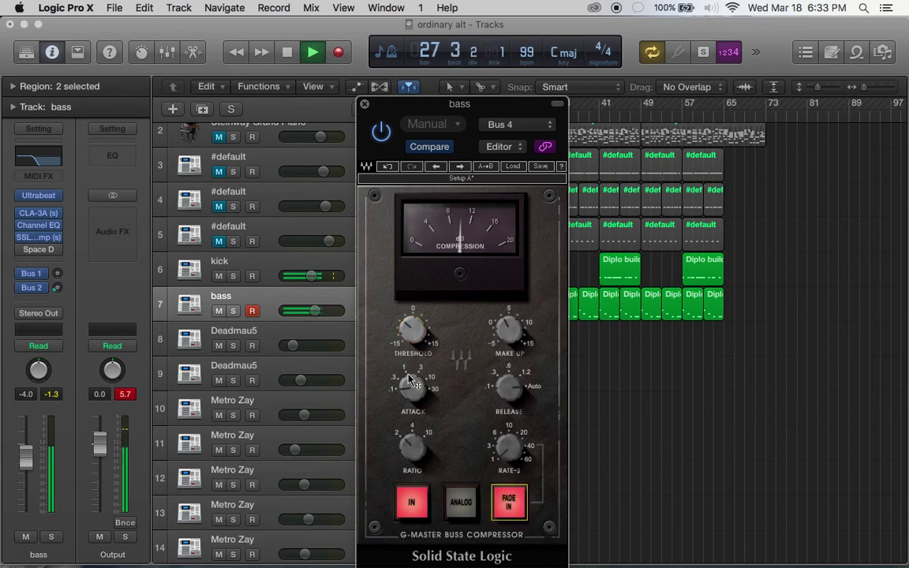
# Step: Turn on the compressor's Analog mode and try the threshold at 7.5 and at 0.3 during playback
pyautogui.moveTo(412, 330); pyautogui.dragTo(420, 338)
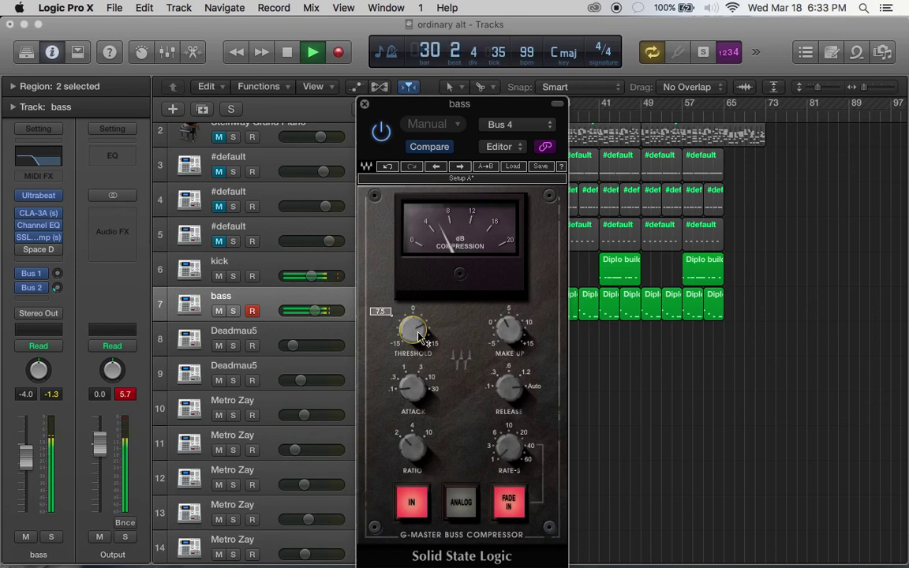
pyautogui.click(459, 505)
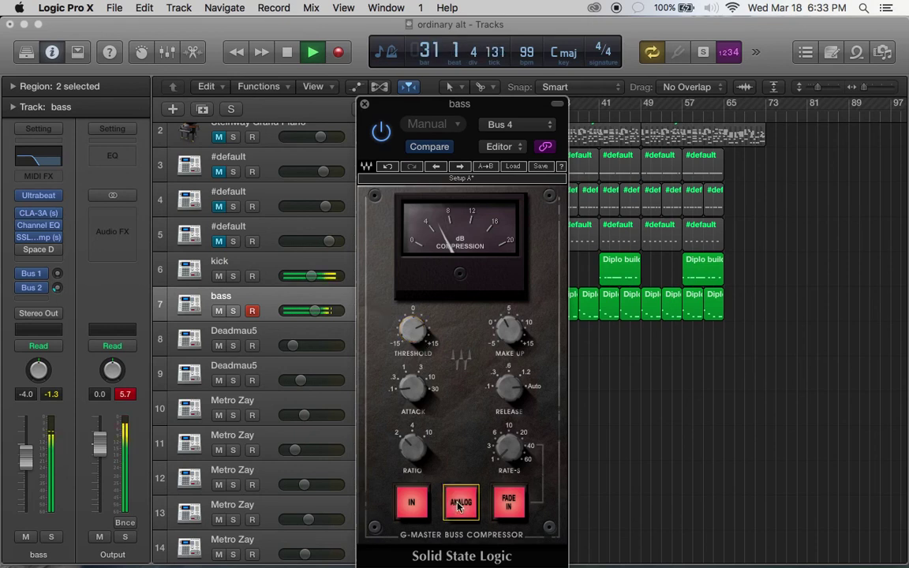
pyautogui.click(412, 329)
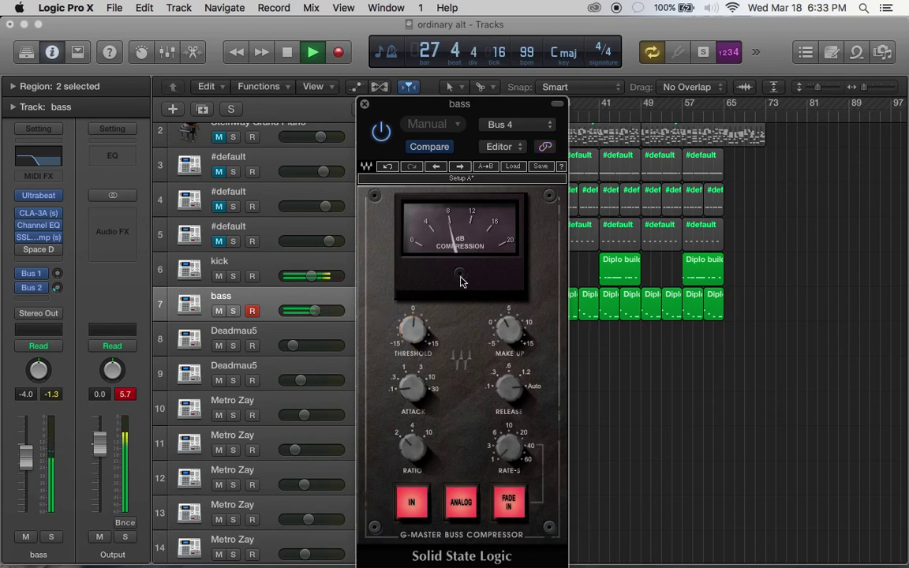
# Step: Lower the compressor's threshold to its -15 minimum, stop playback and close the compressor window
pyautogui.moveTo(416, 347)
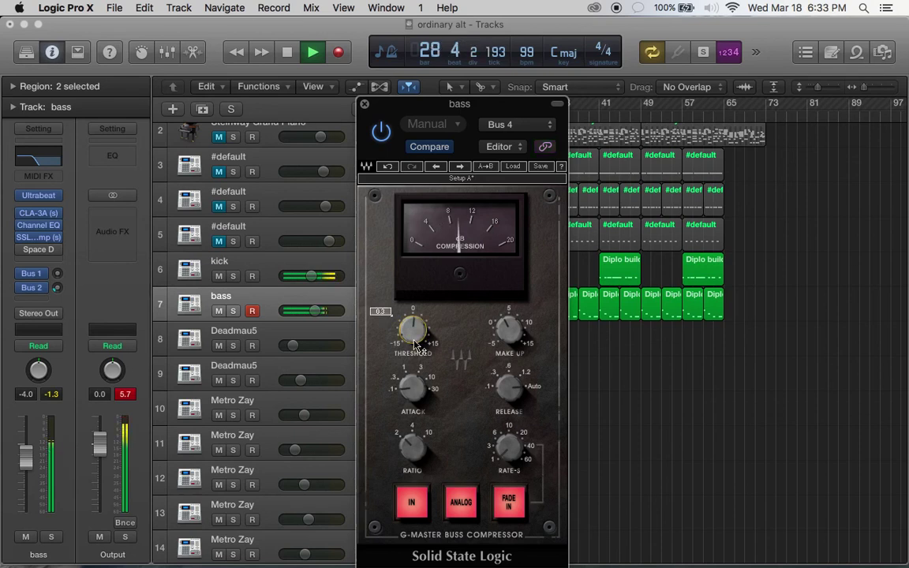
pyautogui.moveTo(415, 345); pyautogui.dragTo(415, 411)
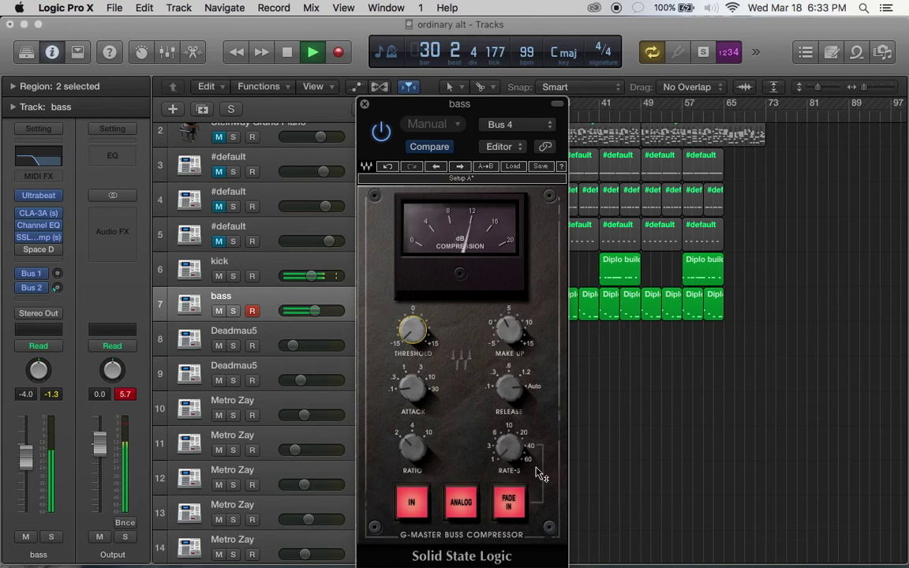
pyautogui.press('space')
pyautogui.moveTo(516, 467)
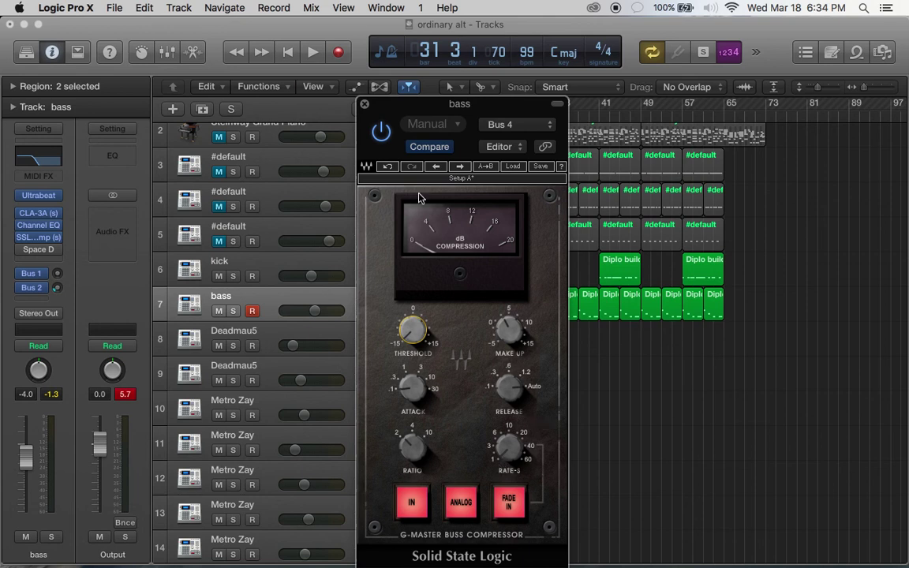
pyautogui.click(364, 105)
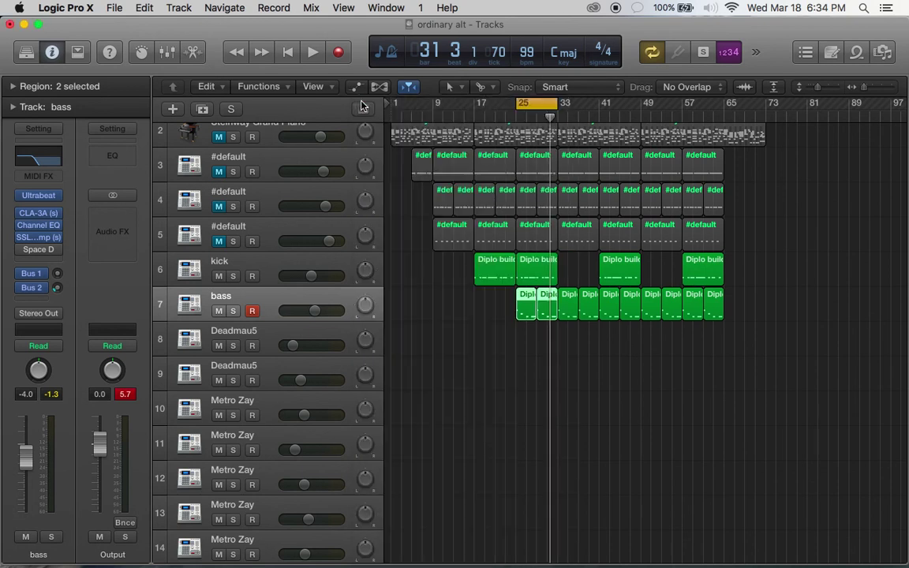